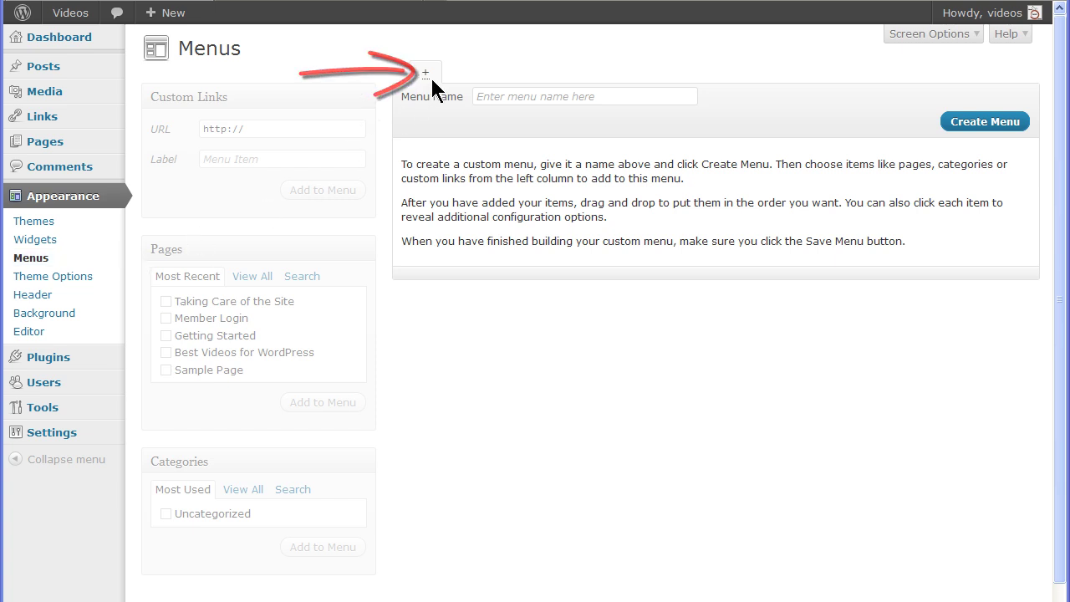
Create a new menu named 'SideMenu'.
left_click(491, 96)
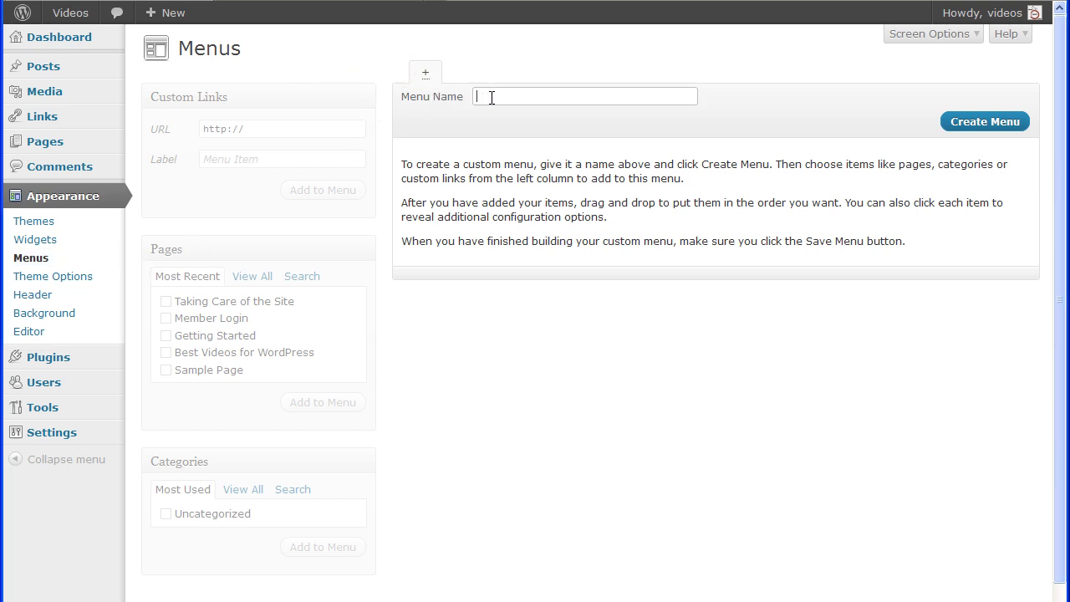
type("SideMenu")
left_click(965, 124)
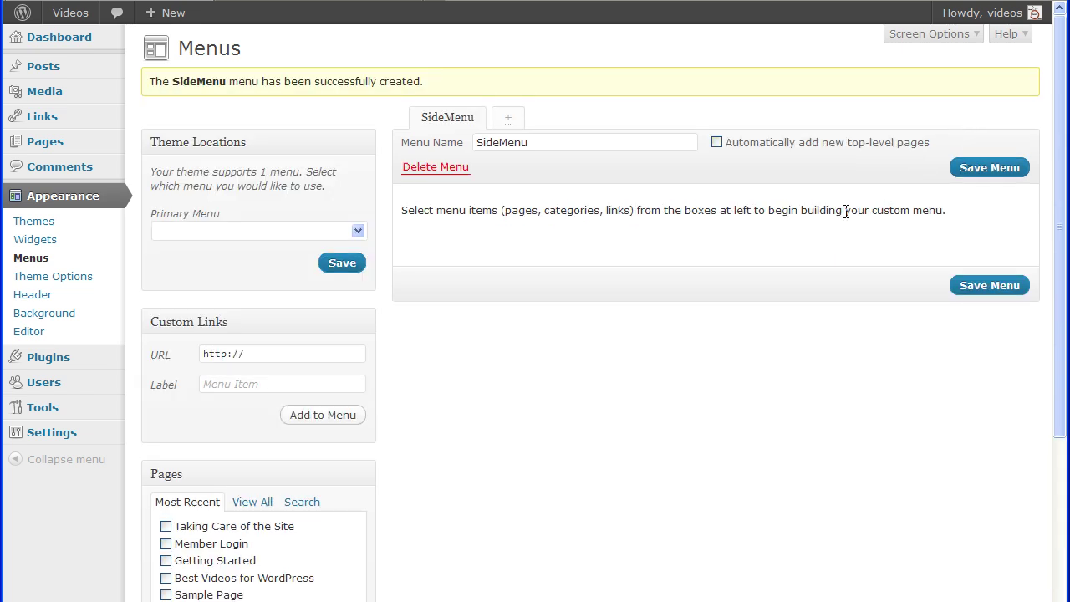
Add the pages Taking Care of the Site, Member Login and Best Videos for WordPress to SideMenu.
scroll(640, 344, "down", 2)
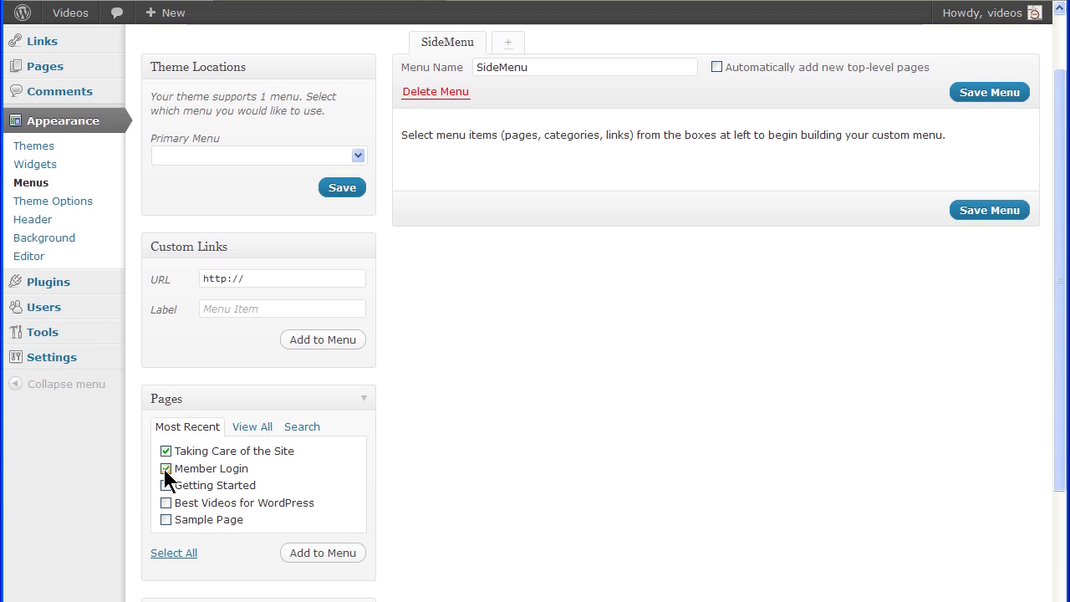
left_click(166, 504)
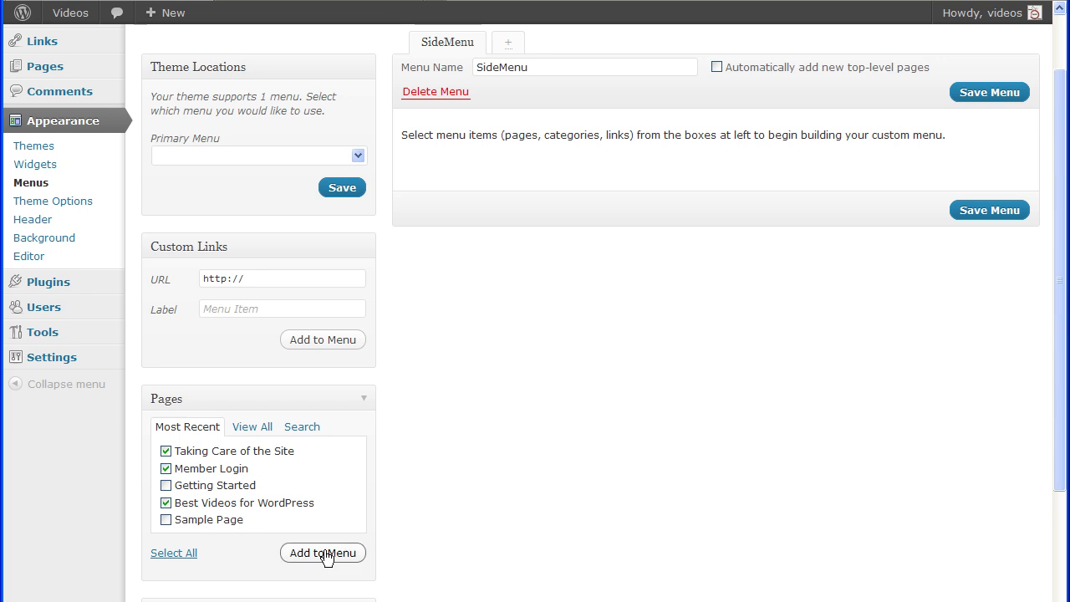
left_click(323, 553)
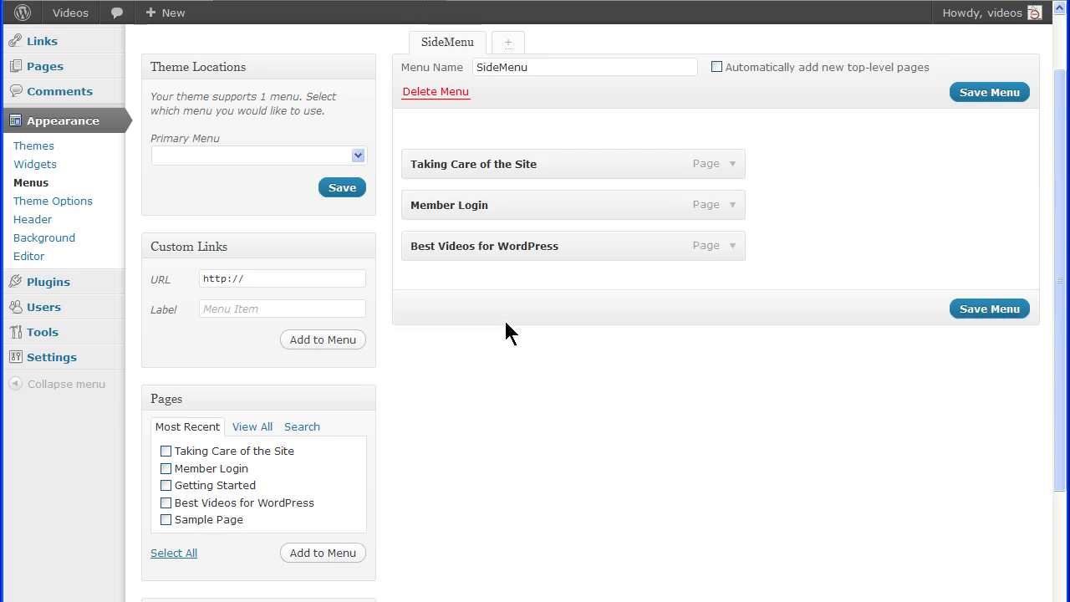
Enable the Posts and Tags boxes in Screen Options.
scroll(507, 322, "up", 2)
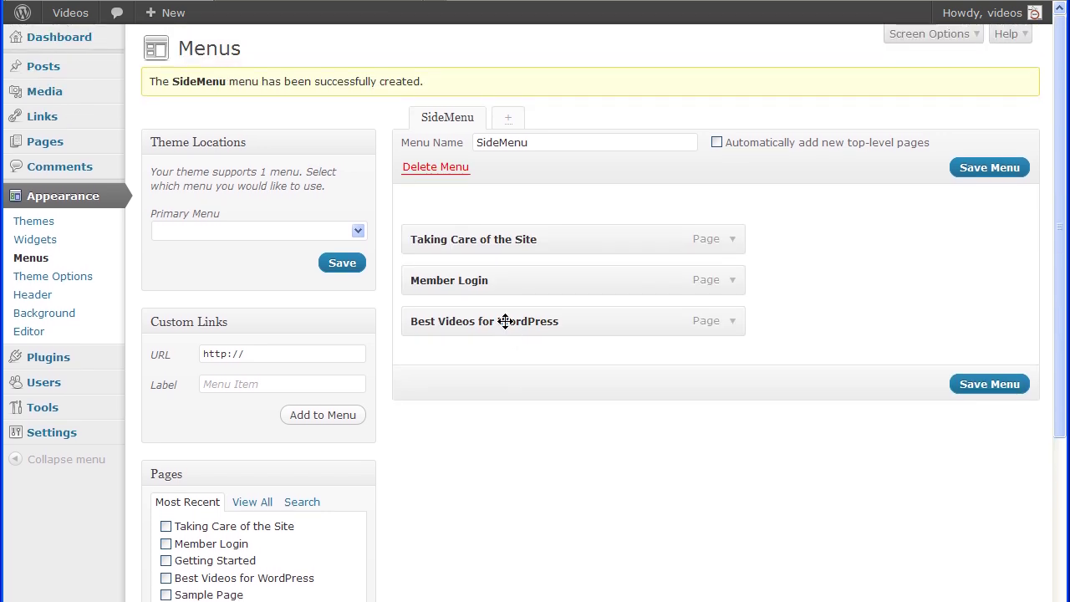
left_click(928, 34)
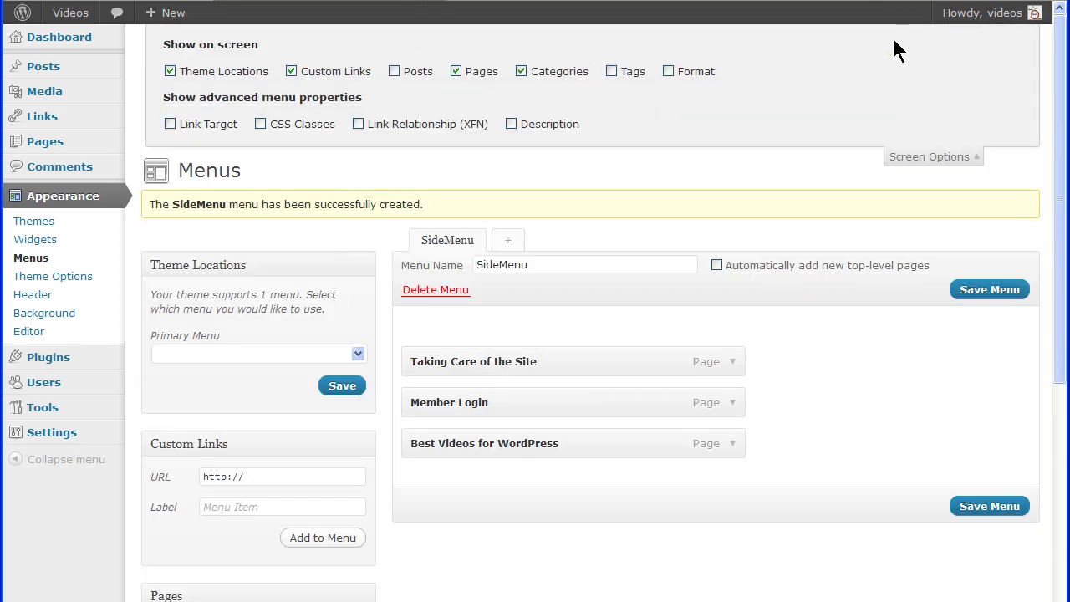
left_click(394, 72)
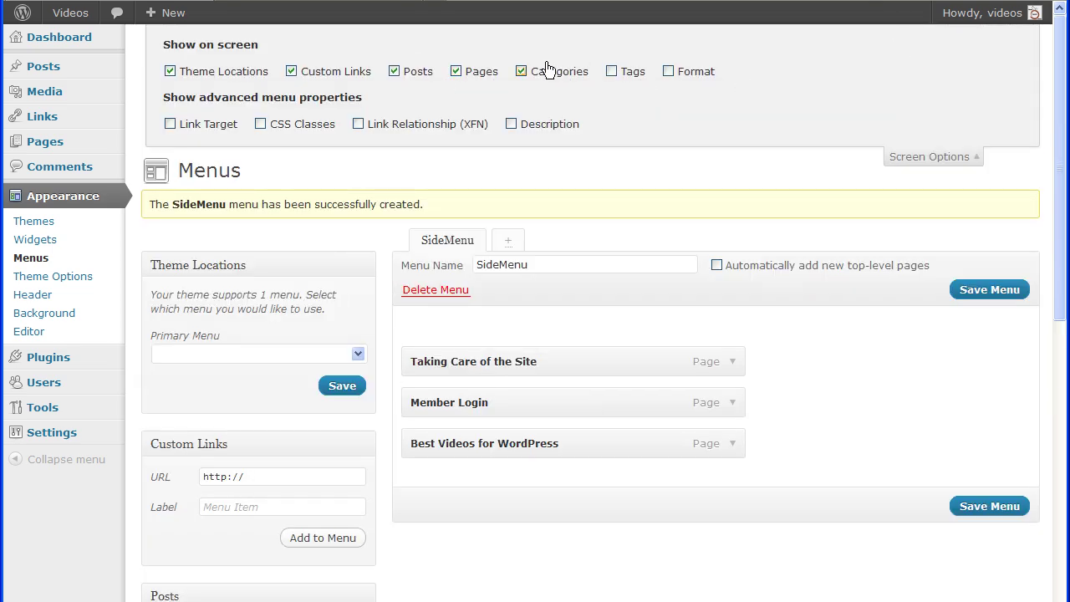
left_click(611, 71)
left_click(904, 158)
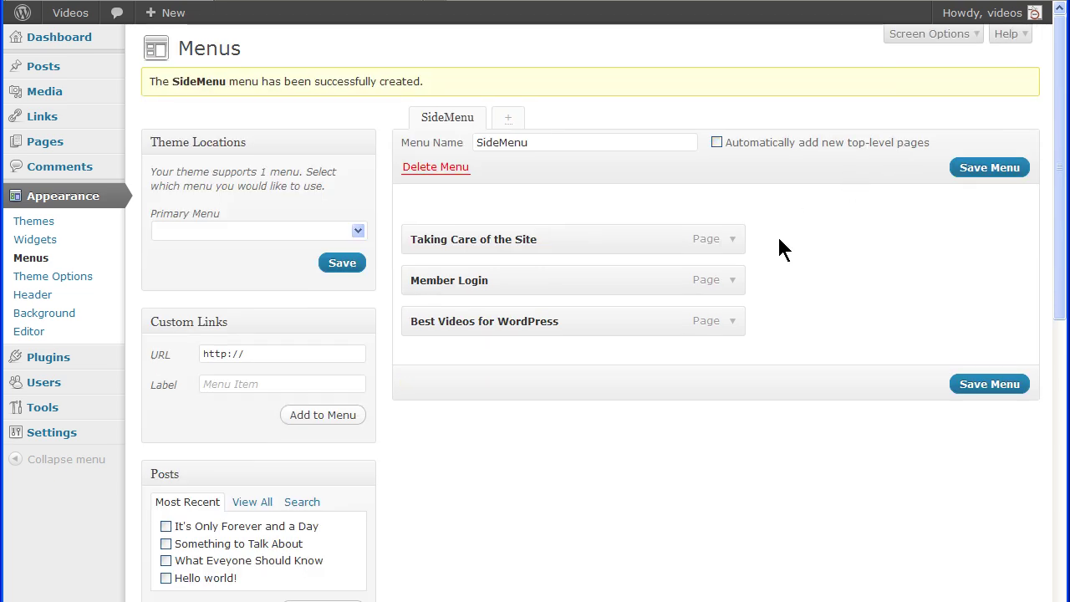
Add the post 'What Eveyone Should Know' to SideMenu.
scroll(780, 240, "down", 5)
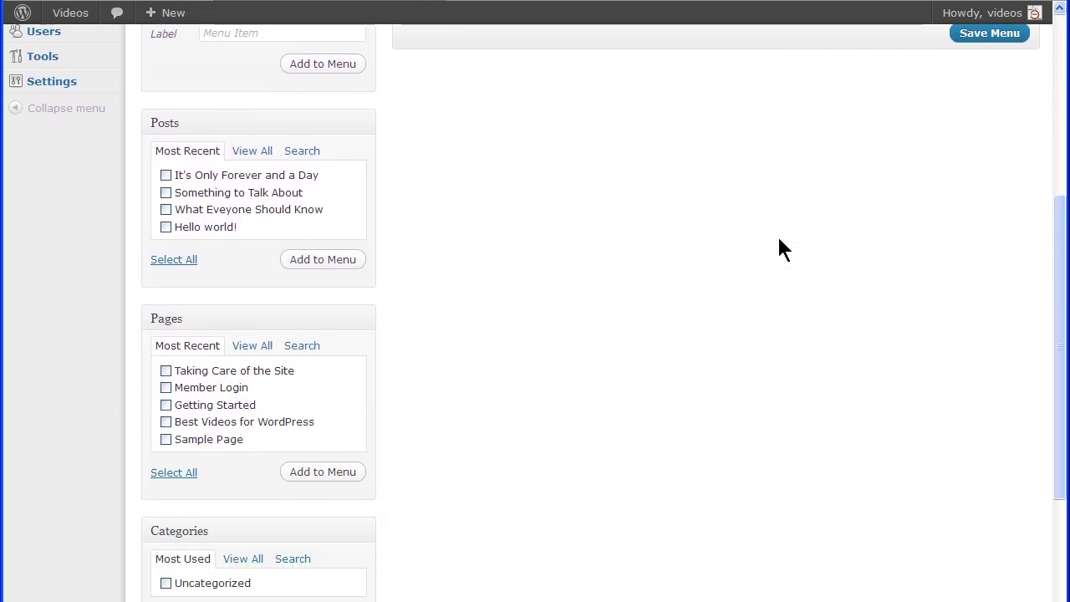
scroll(779, 240, "down", 2)
scroll(779, 240, "up", 4)
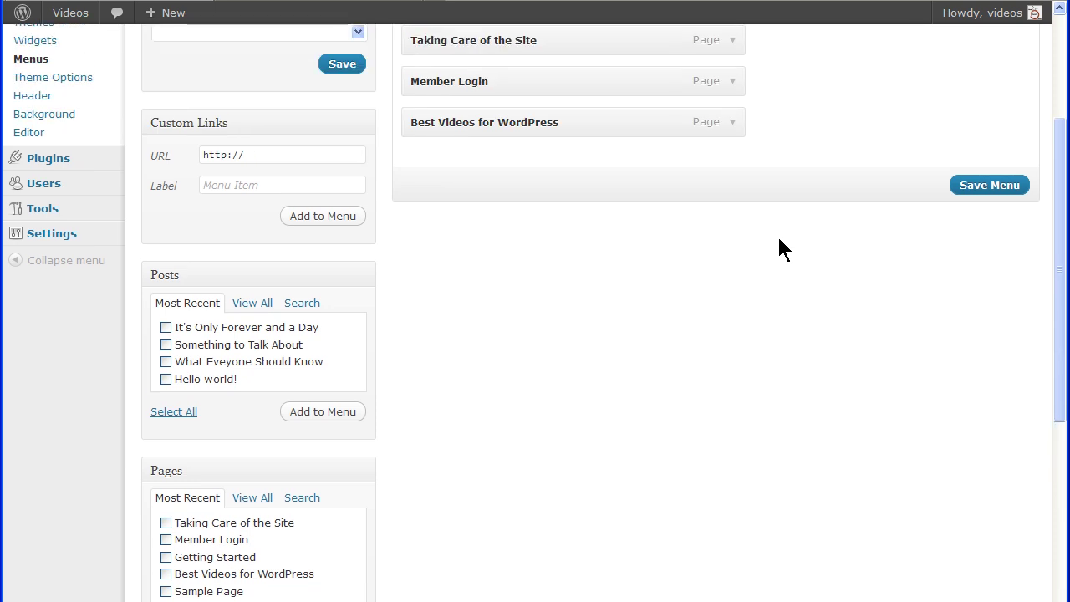
scroll(778, 243, "up", 1)
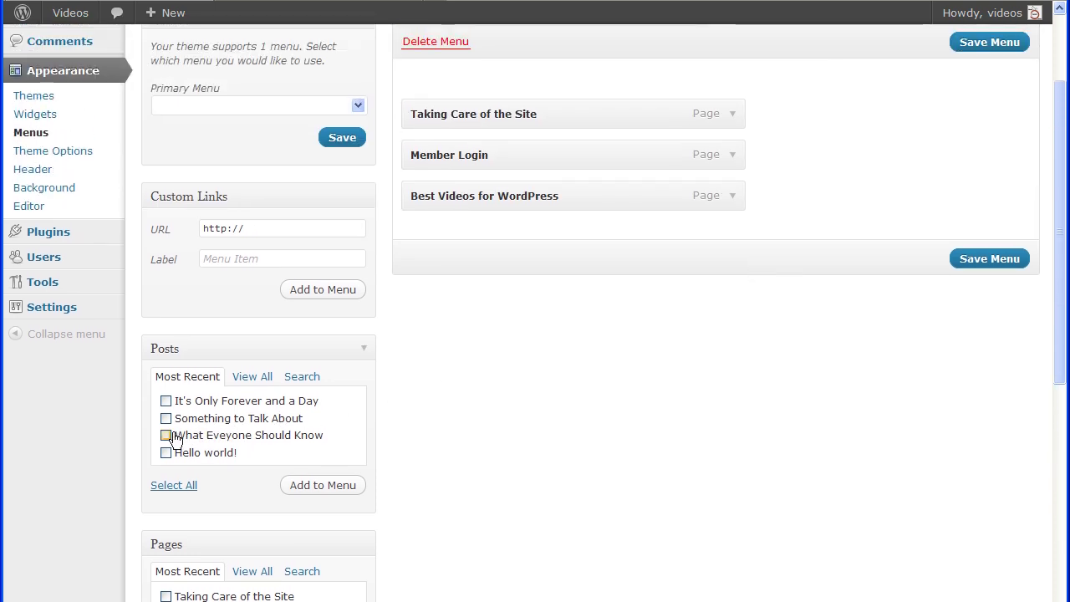
left_click(165, 435)
left_click(307, 485)
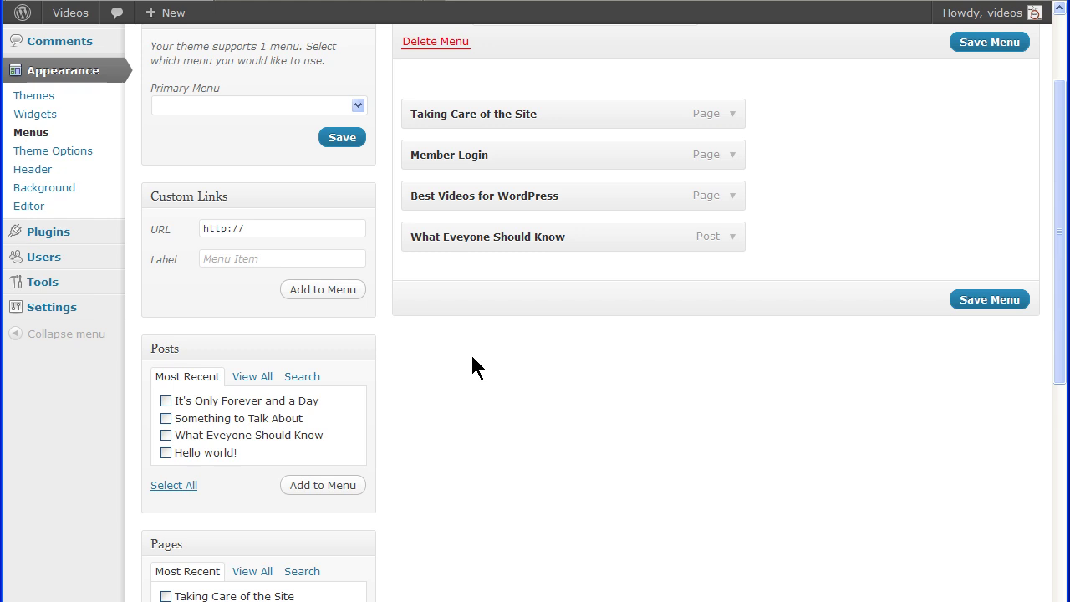
Add a custom link 'Google' pointing to google.com to the menu.
scroll(472, 366, "up", 2)
left_click(250, 356)
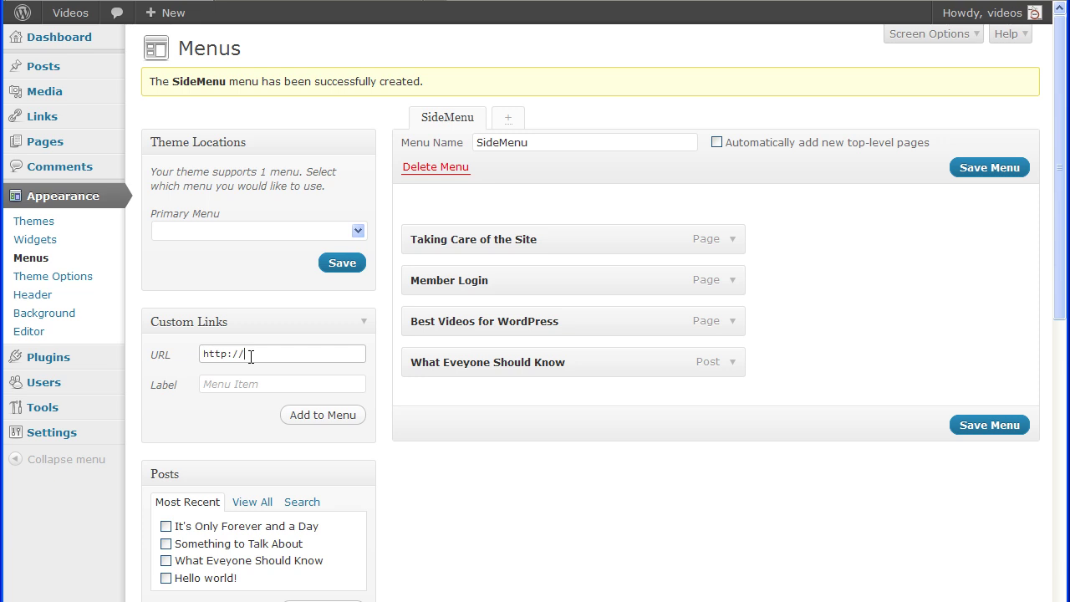
type("google")
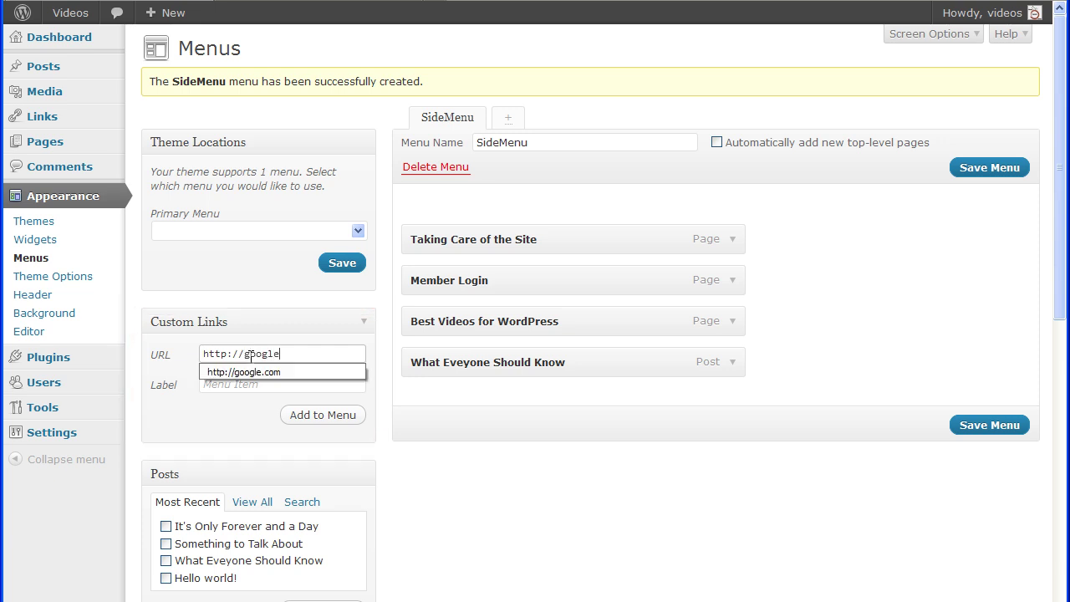
type(".com")
key("Tab")
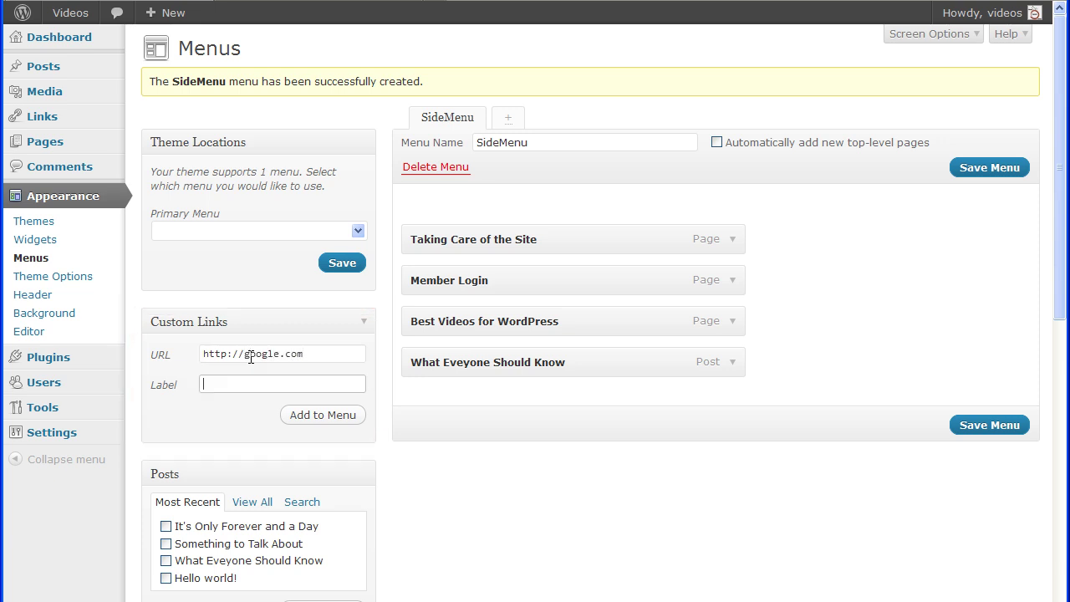
type("Google")
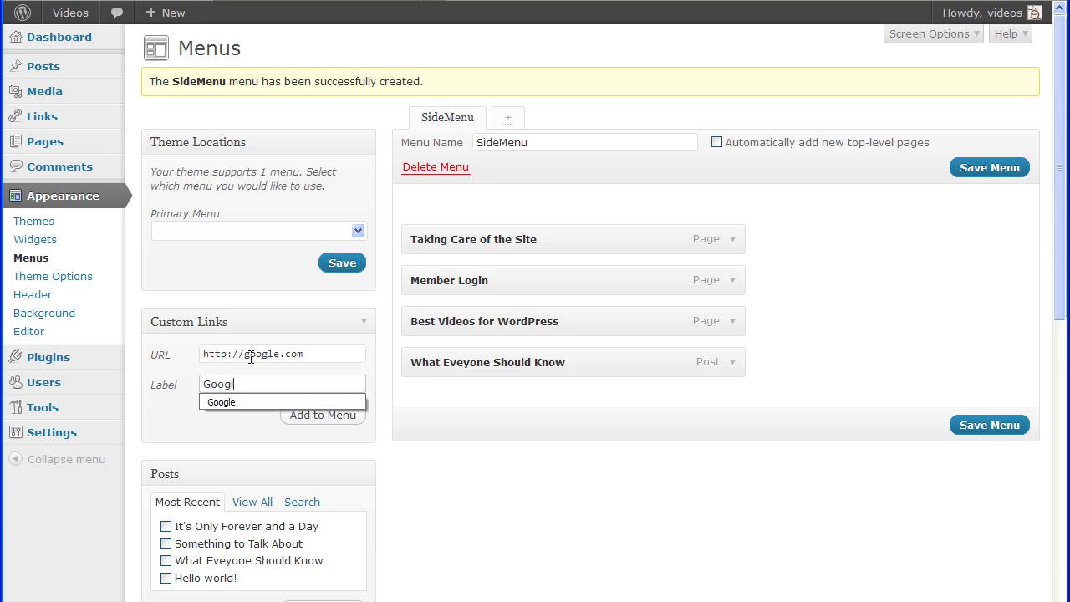
left_click(318, 423)
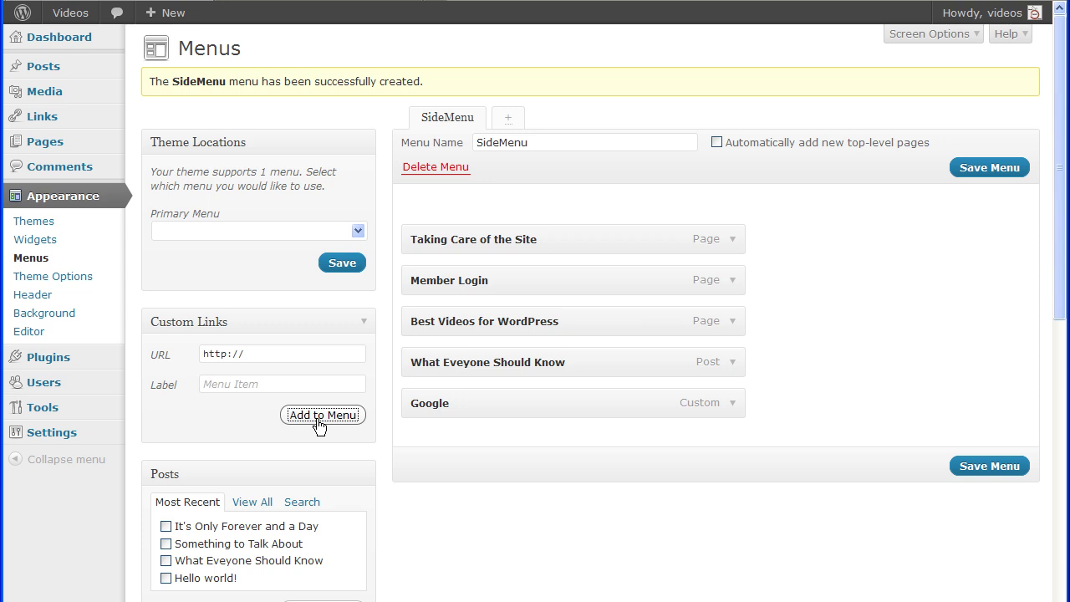
Add a custom link labelled 'Home' with URL '#' to the menu.
left_click_drag(246, 354, 164, 357)
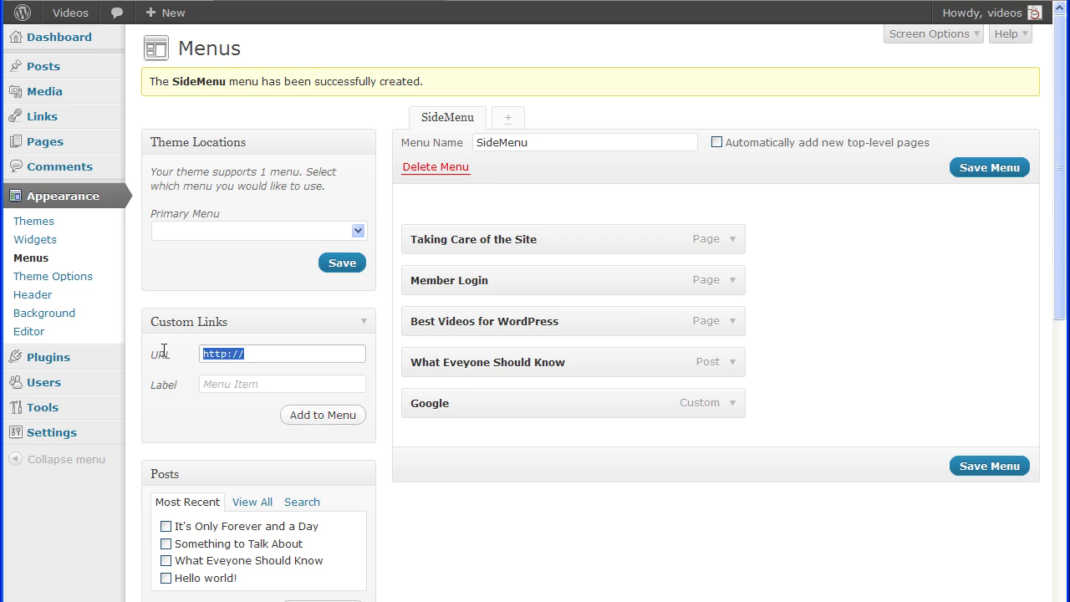
type("#")
left_click(245, 384)
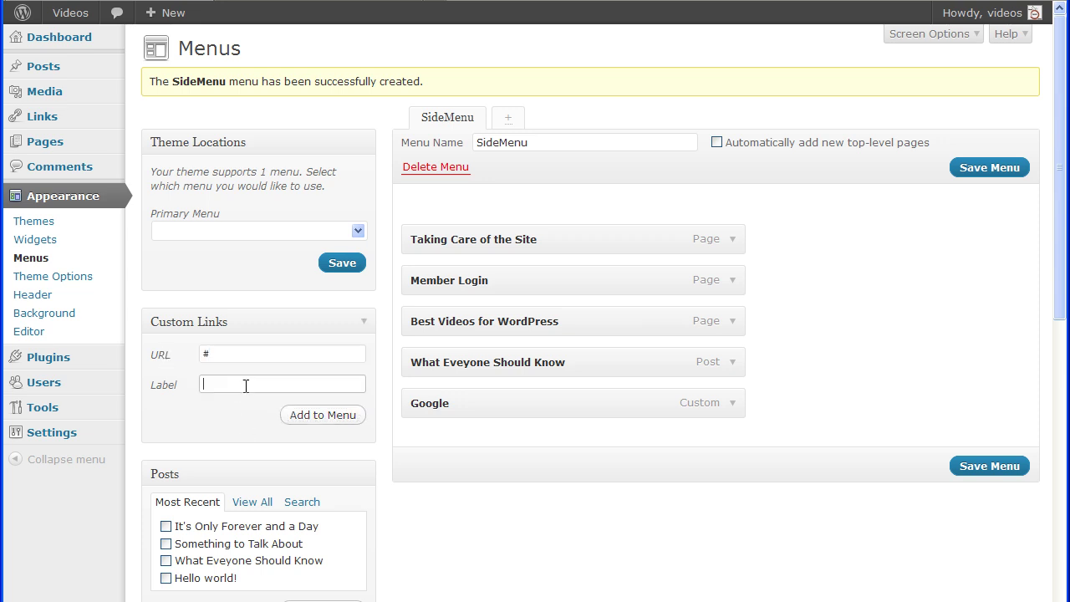
type("Home")
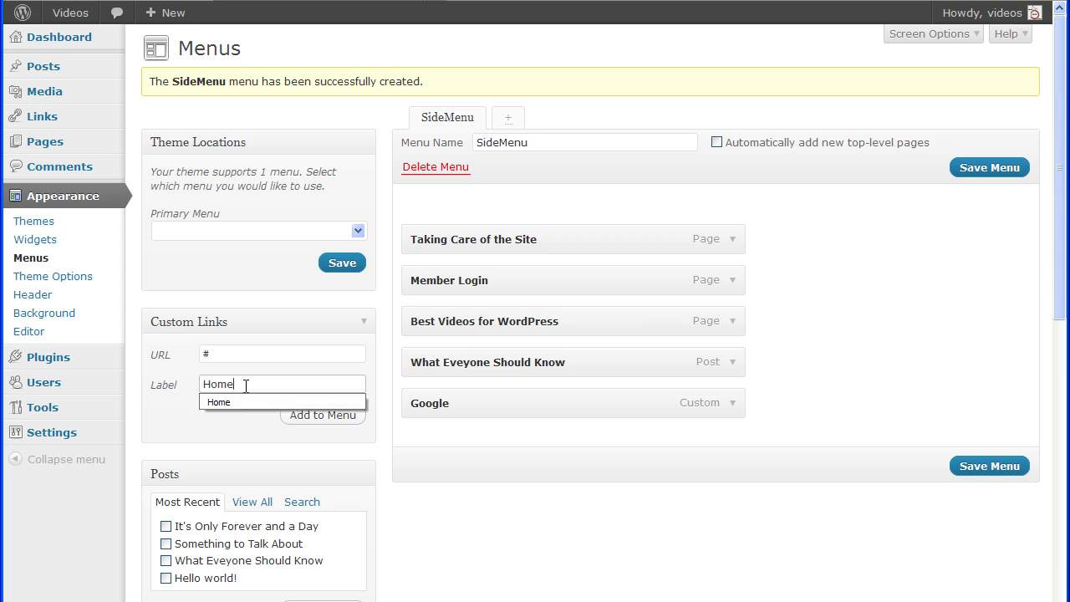
left_click(303, 418)
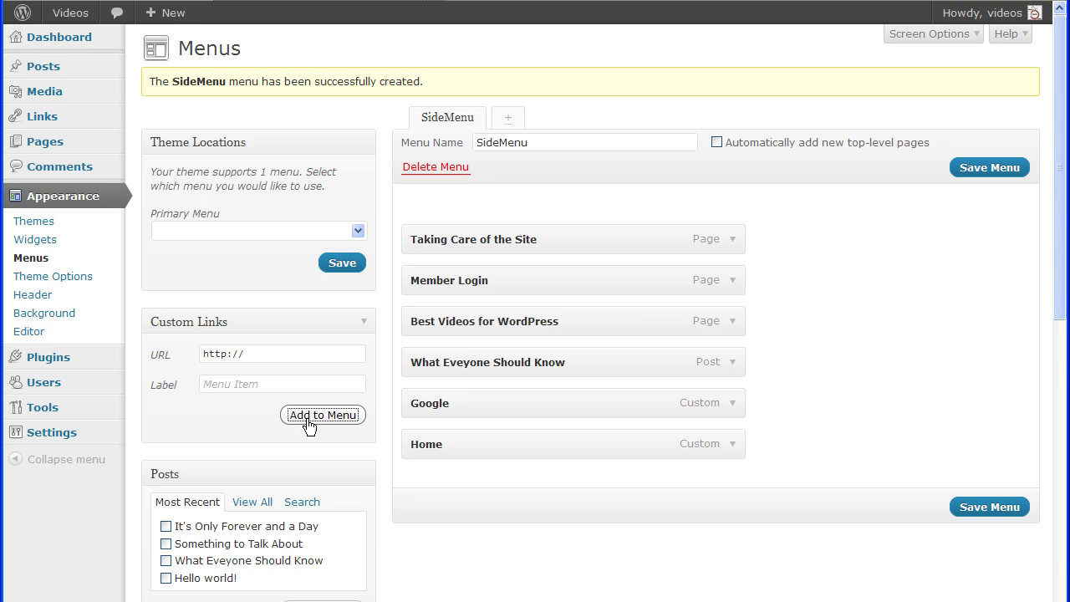
Move Home to the top and nest Taking Care of the Site and Member Login under it.
left_click_drag(503, 444, 504, 224)
left_click_drag(496, 277, 519, 280)
left_click_drag(480, 324, 520, 321)
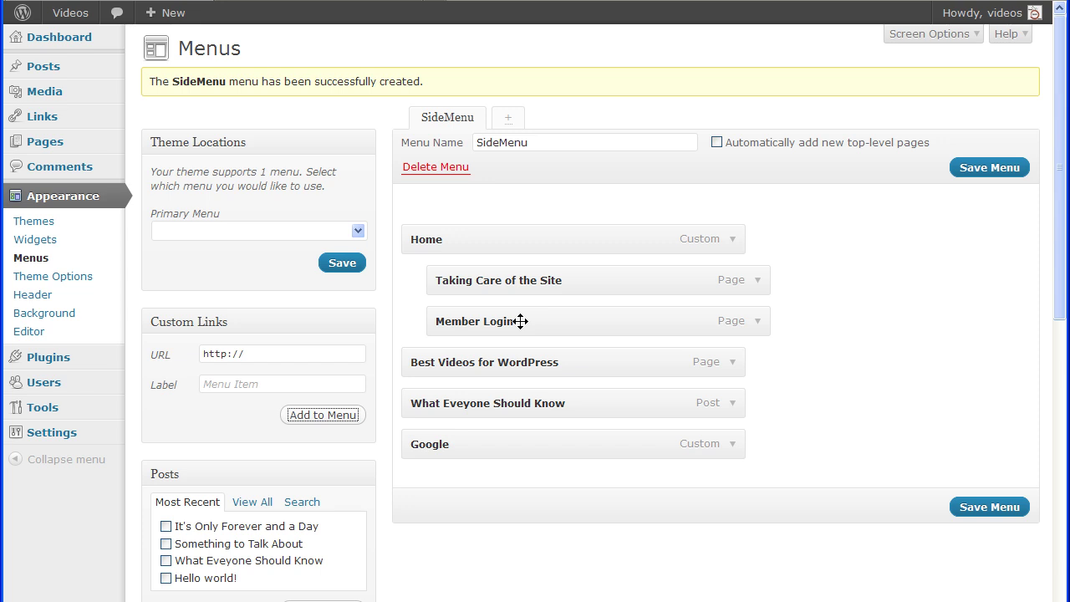
Change Member Login's navigation label to 'Login'.
left_click(756, 322)
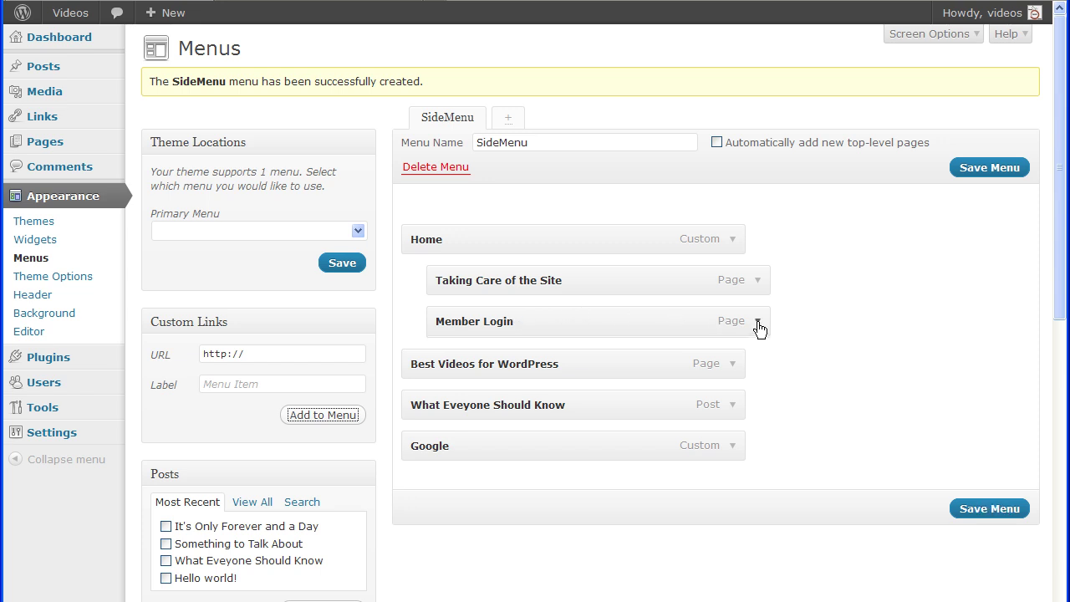
left_click_drag(486, 370, 429, 371)
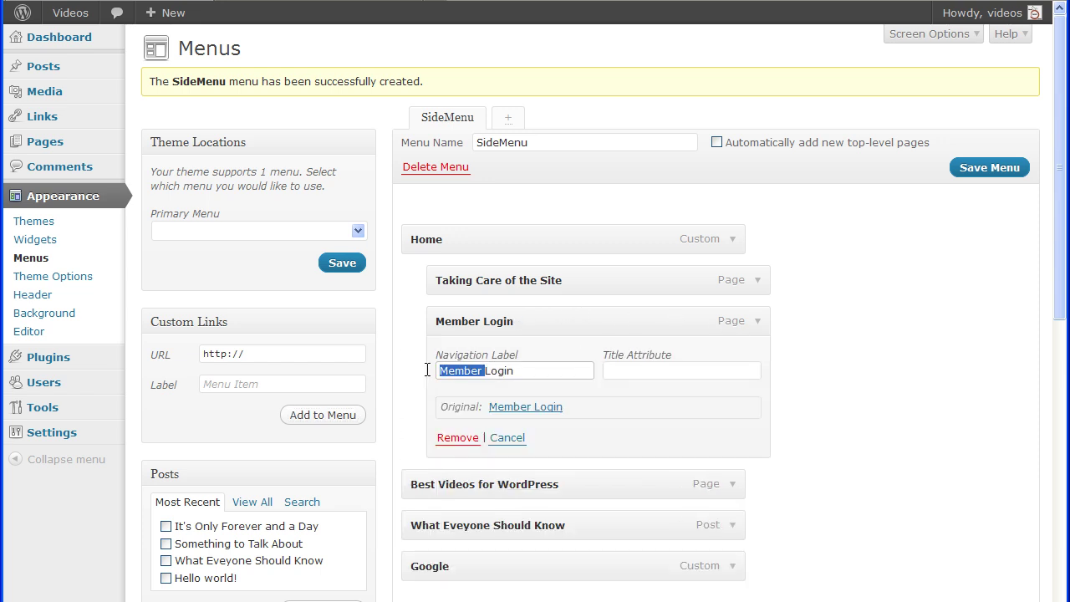
key("BackSpace")
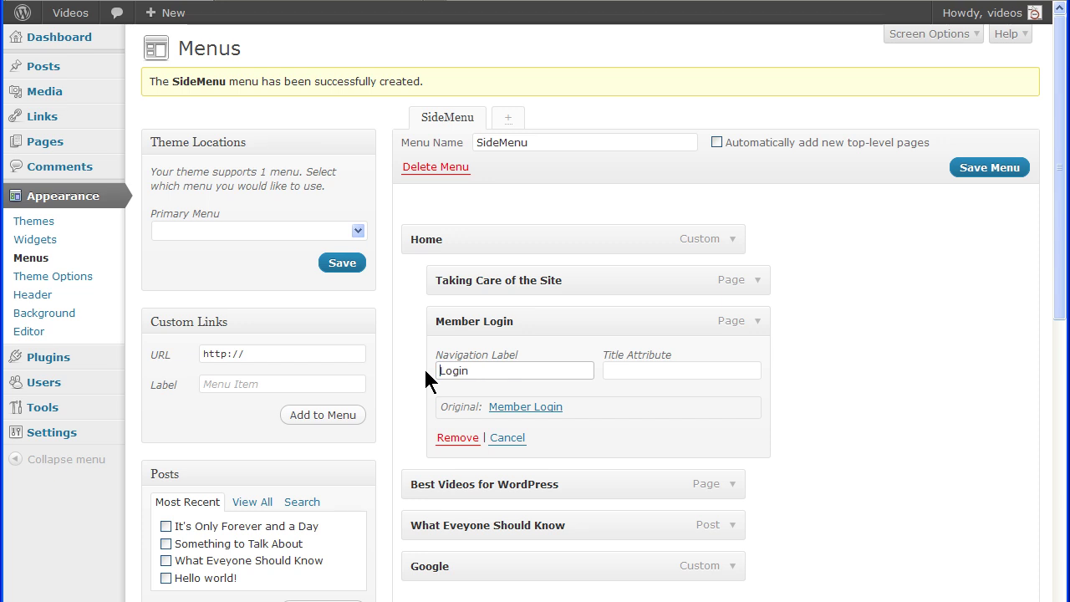
Save SideMenu with Home on top, its nested pages and the Login label.
left_click(976, 168)
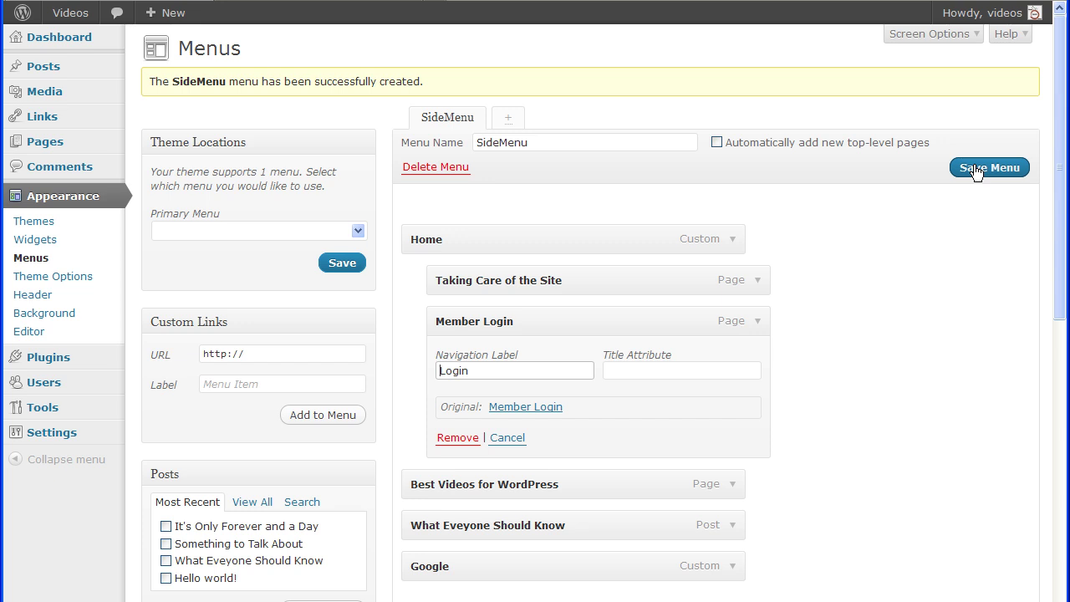
Save the menu, then set SideMenu as the Primary Menu theme location and save.
left_click(974, 167)
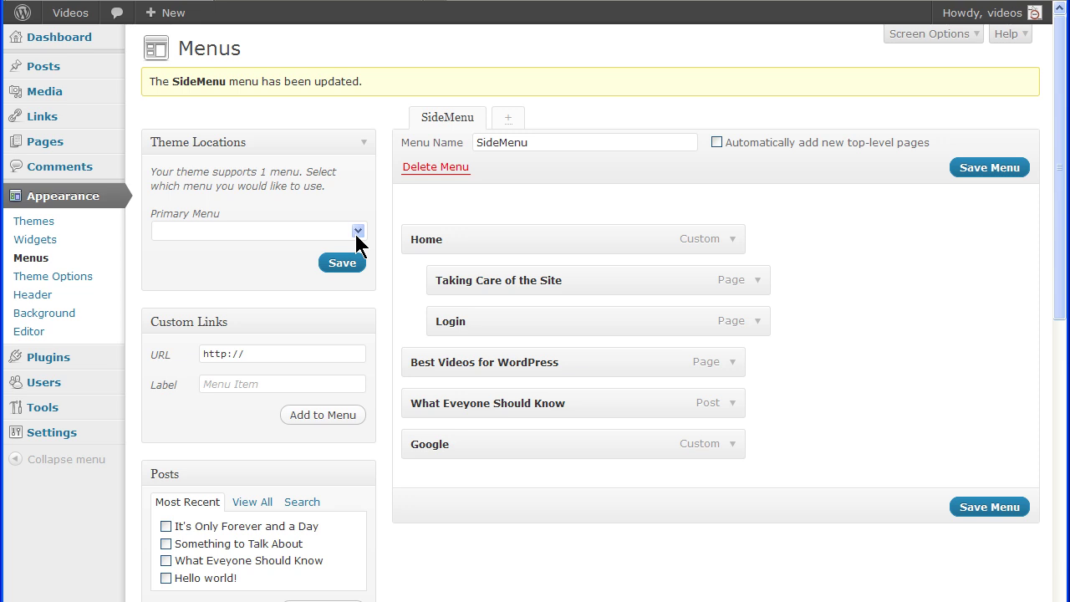
left_click(356, 234)
left_click(243, 264)
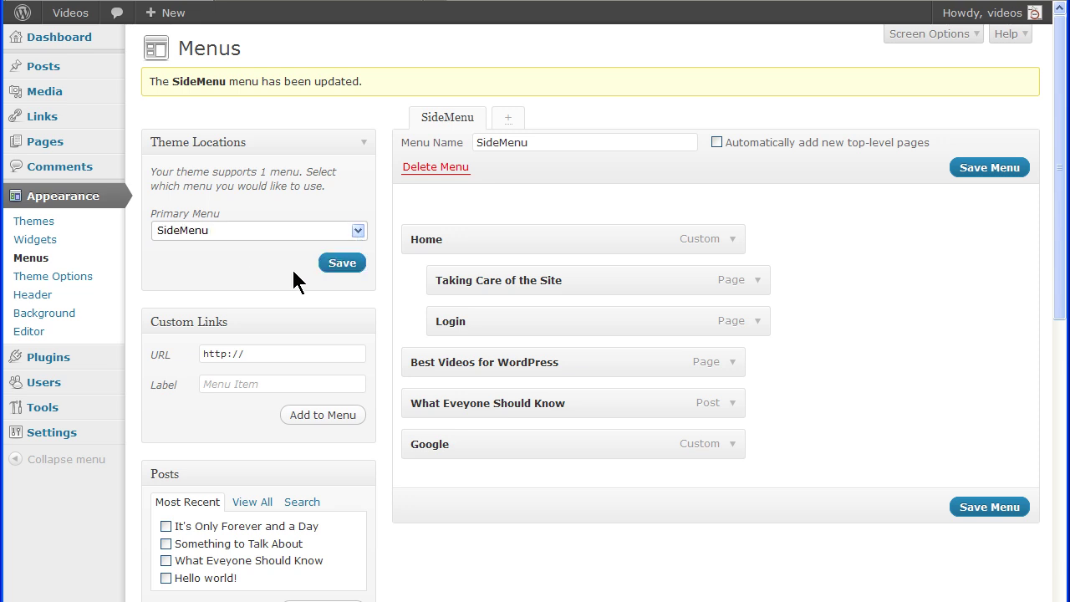
left_click(338, 265)
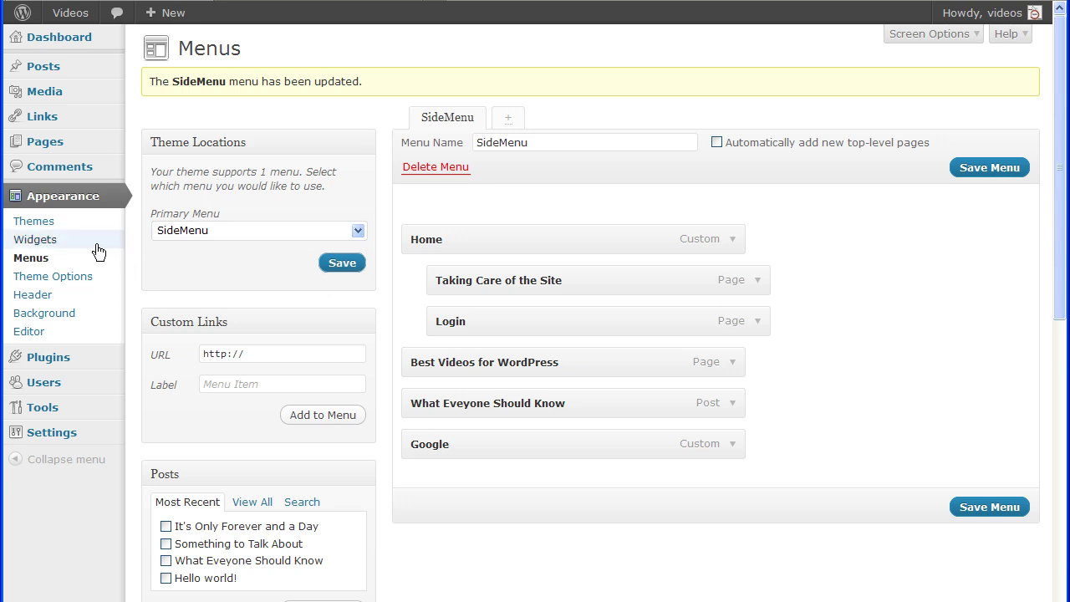
On the Widgets page, place a Custom Menu widget in Main Sidebar showing SideMenu.
left_click(58, 241)
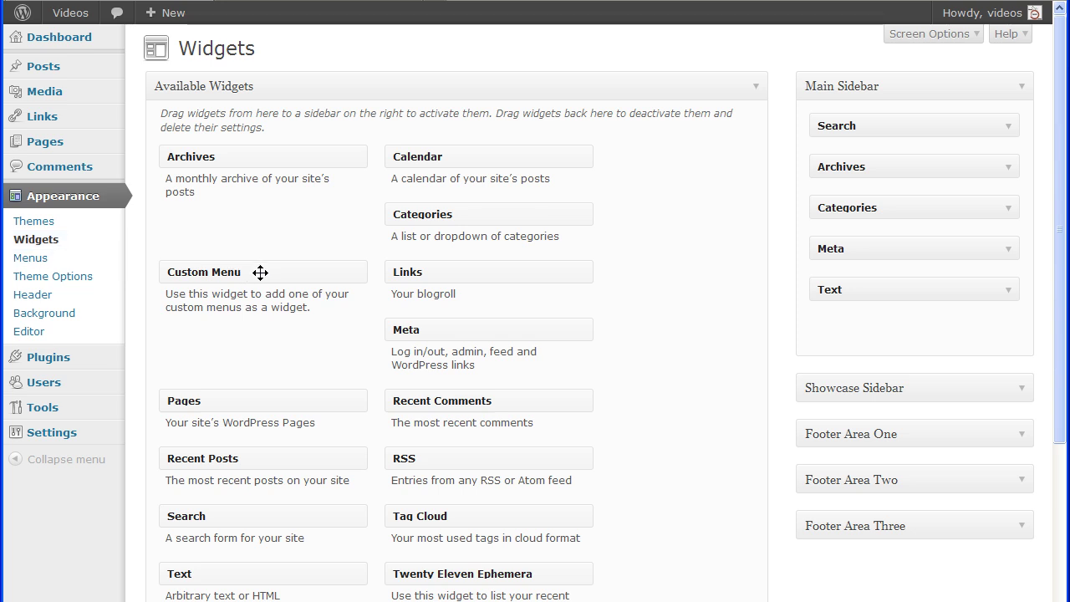
left_click_drag(260, 272, 912, 321)
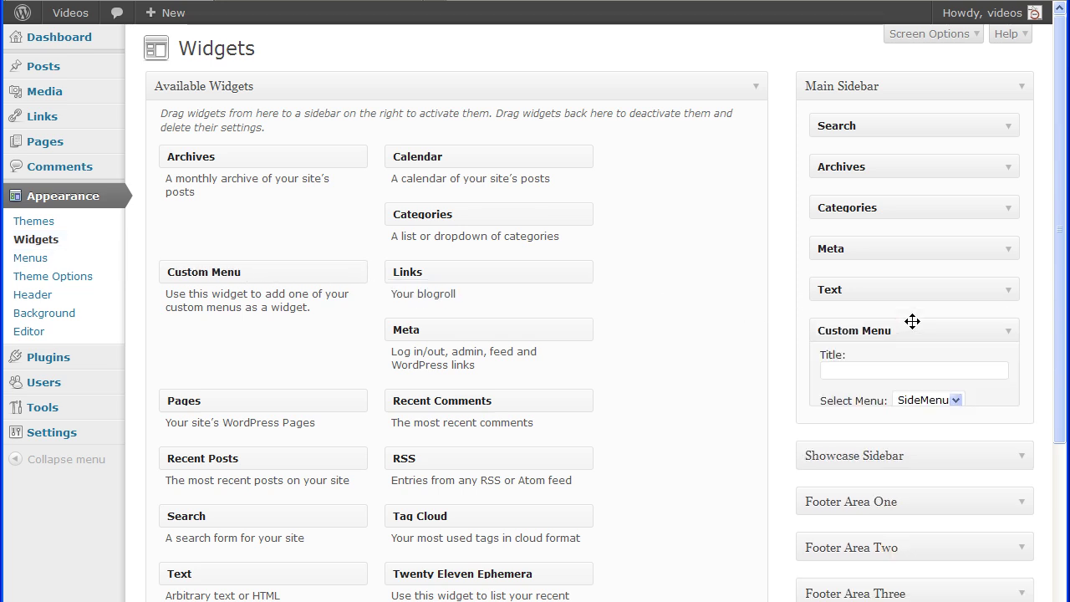
left_click(957, 406)
left_click(922, 424)
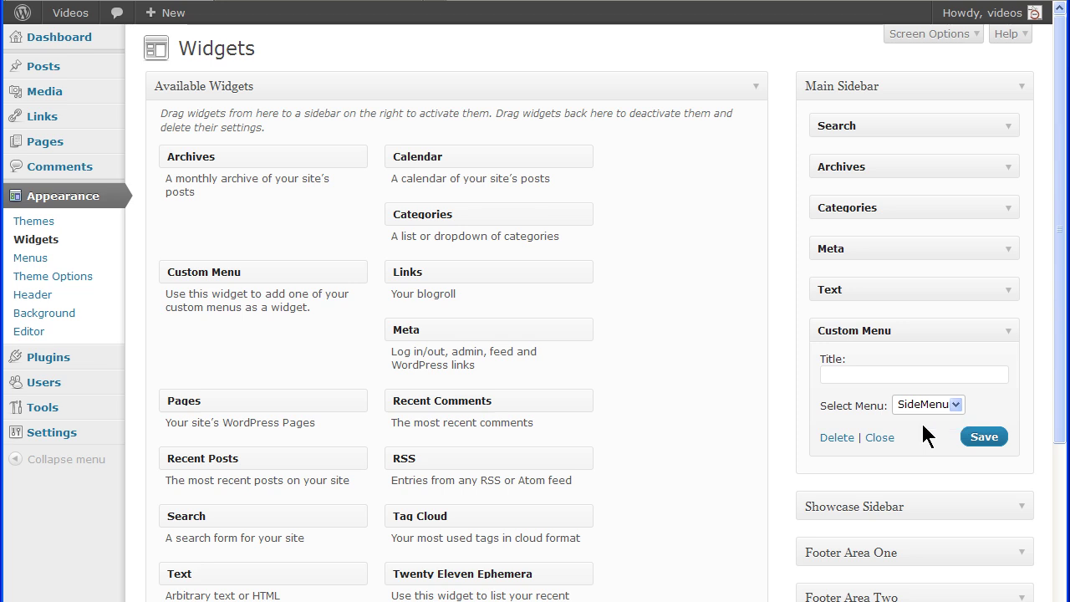